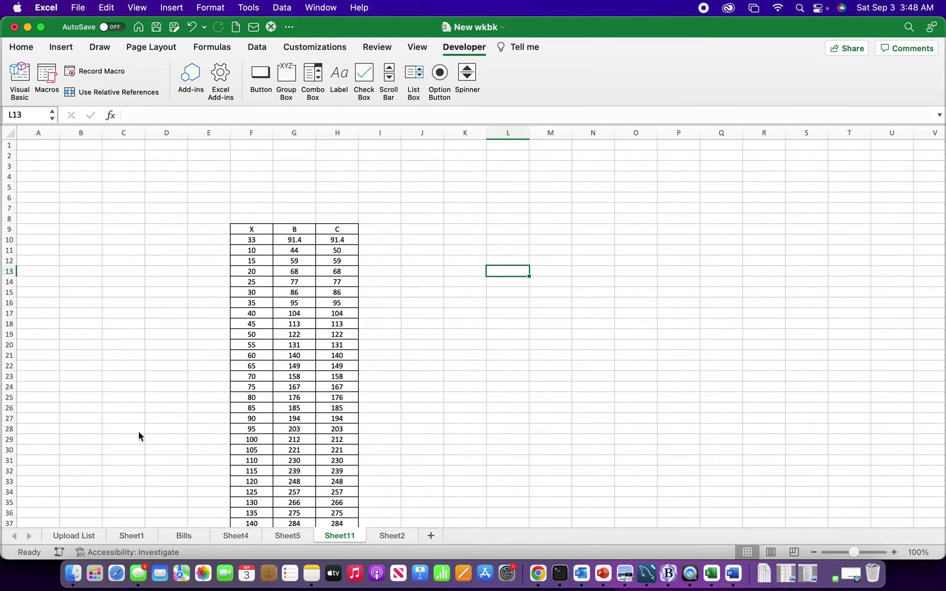
Select cell B32 and start recording a new macro from the status bar
left_click(99, 471)
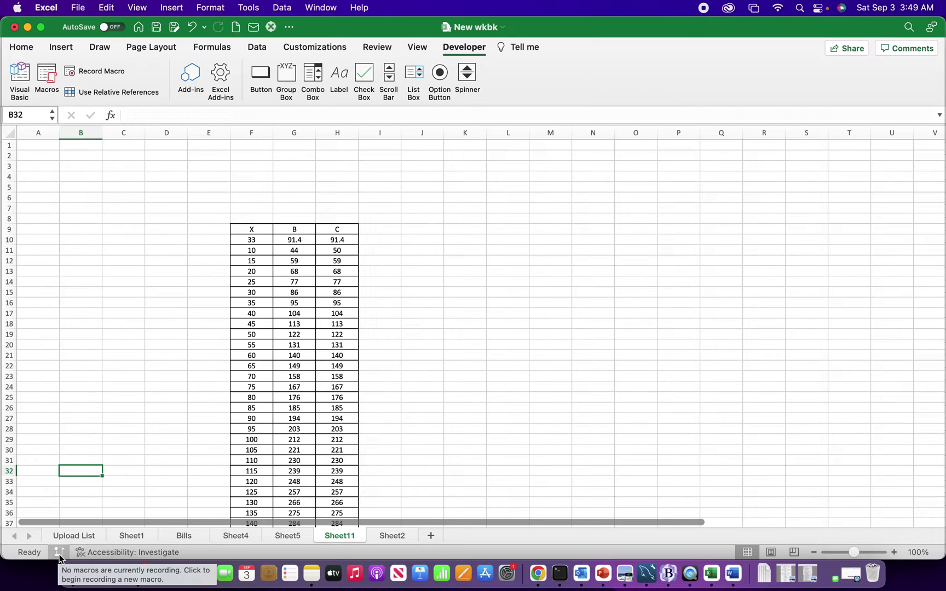
left_click(59, 553)
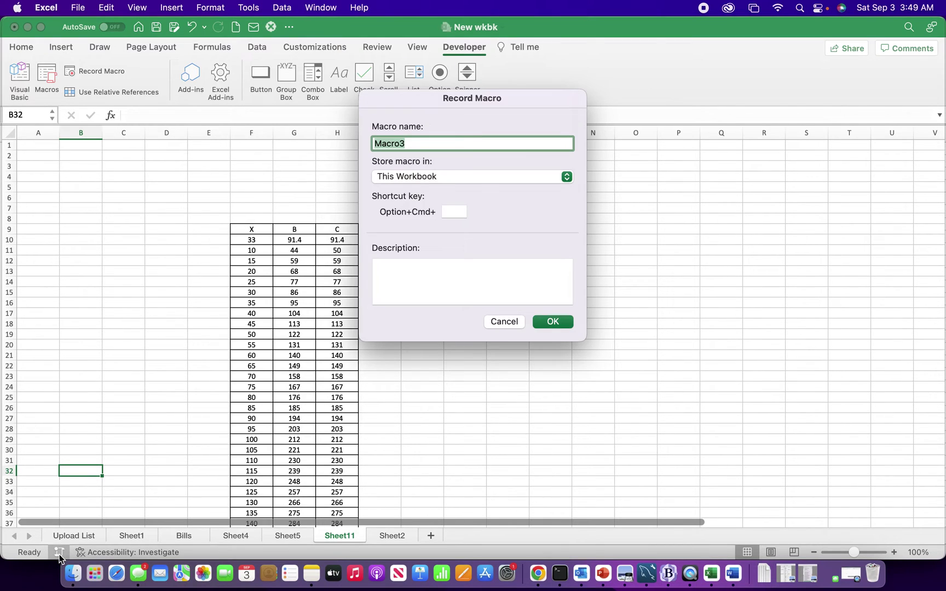
Rename the macro from Macro3 to 'insertcolumn' in This Workbook and begin recording
left_click(421, 146)
key("BackSpace")
key("BackSpace")
key("BackSpace")
key("BackSpace")
key("BackSpace")
key("BackSpace")
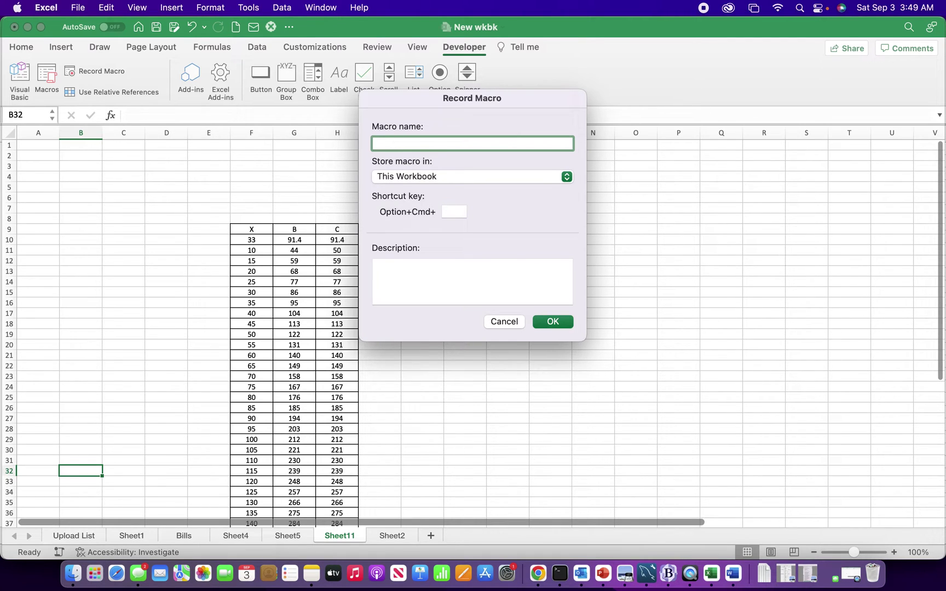
type("inset")
key("BackSpace")
type("rtcolumn")
left_click(547, 323)
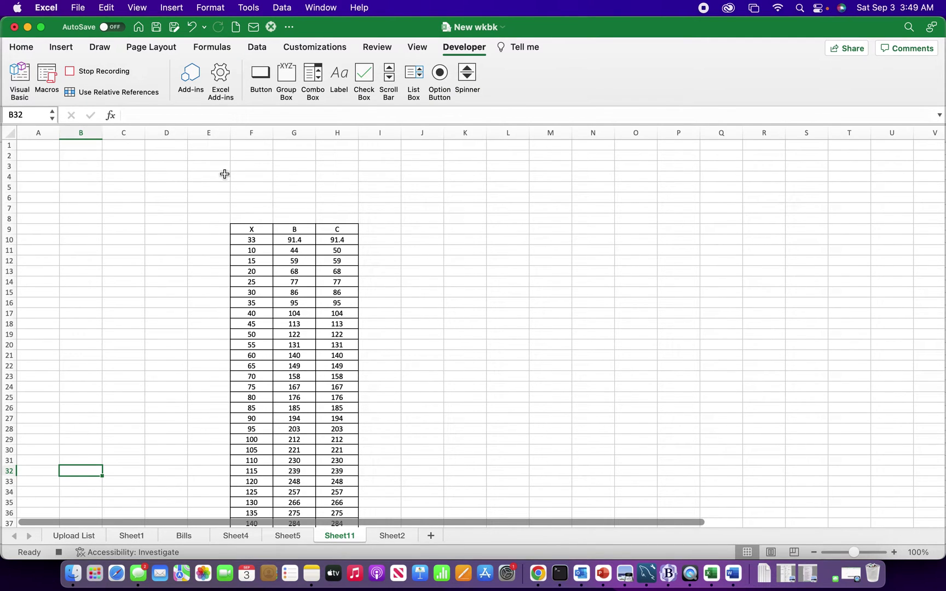
Record inserting an empty column at G, select cell A1, then stop recording
left_click(288, 133)
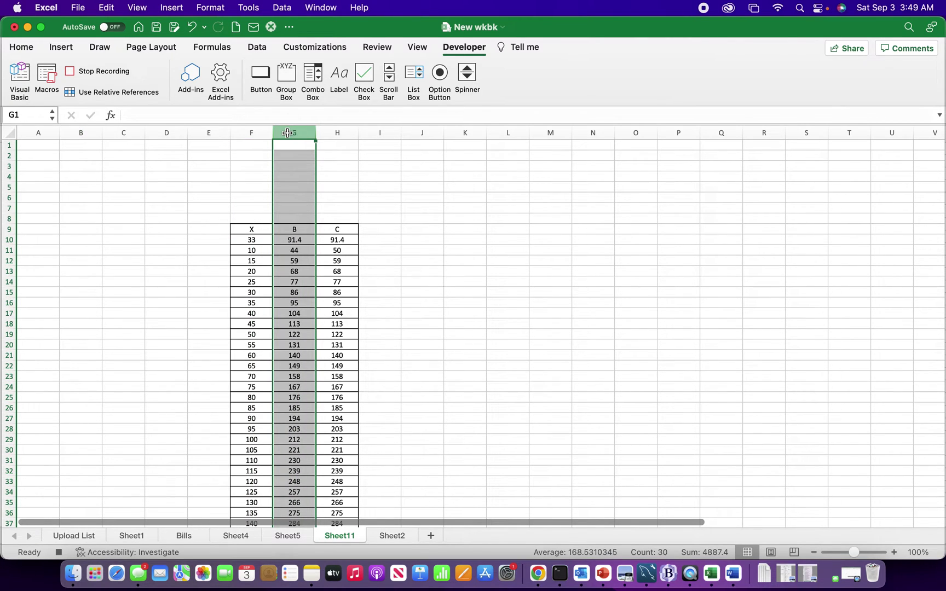
right_click(287, 133)
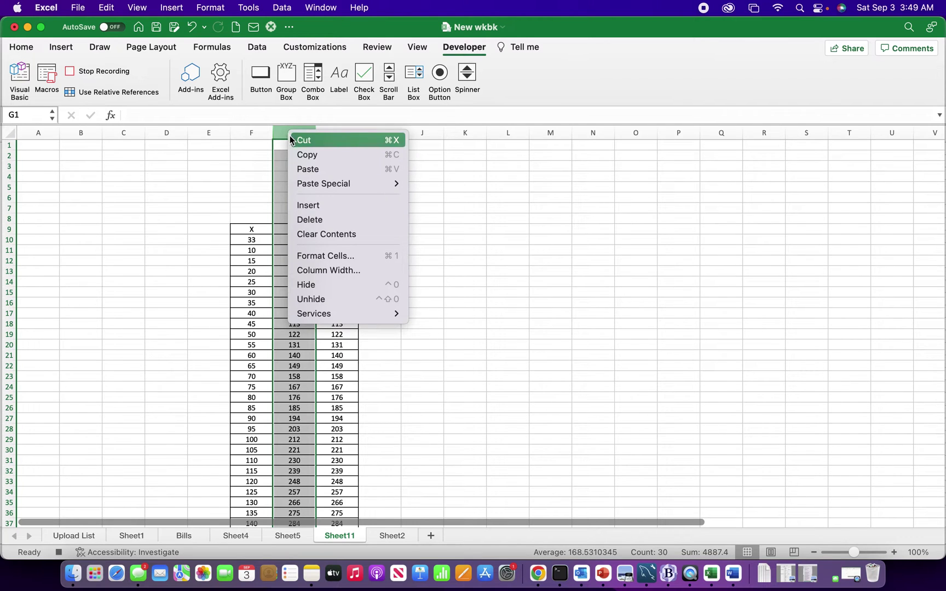
left_click(310, 207)
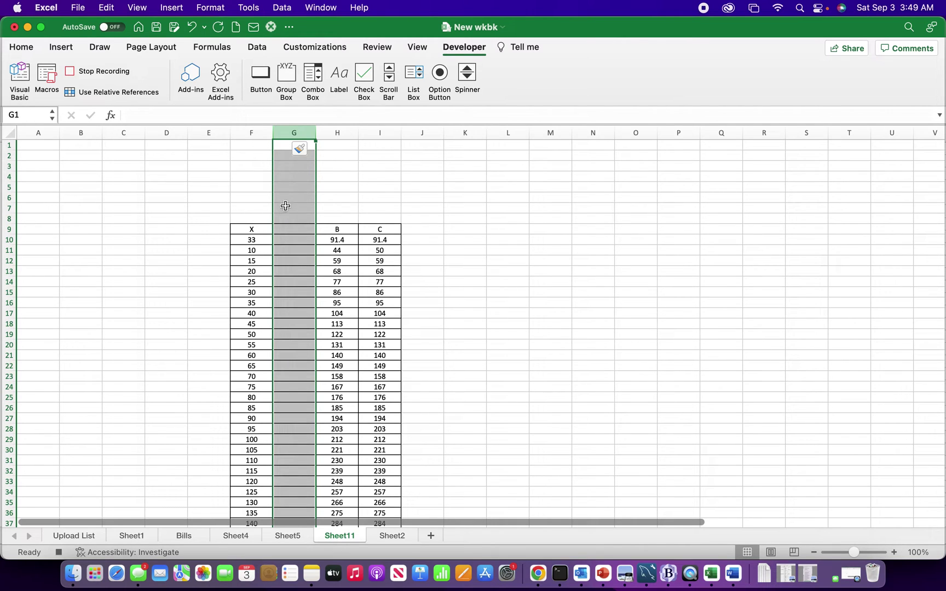
left_click(53, 145)
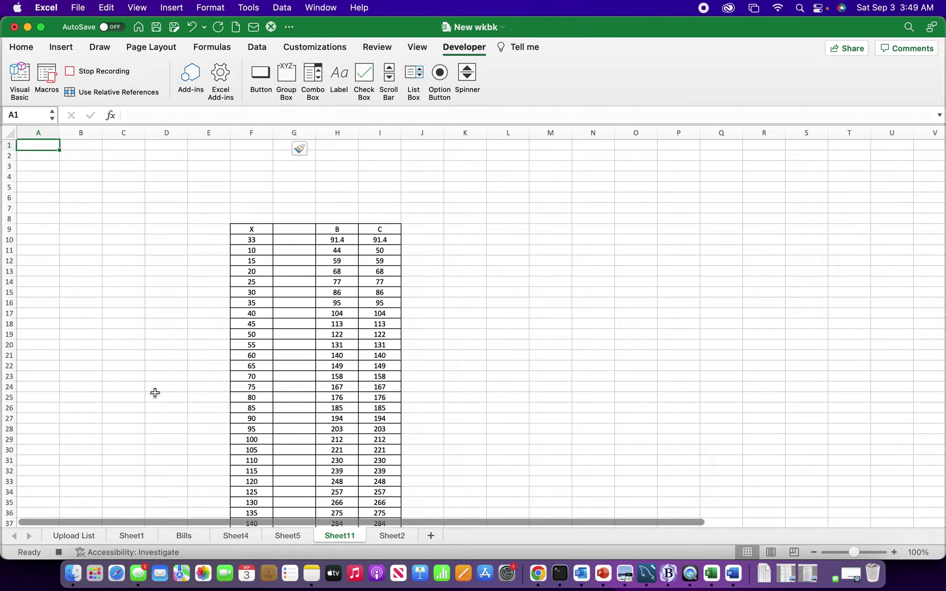
left_click(59, 554)
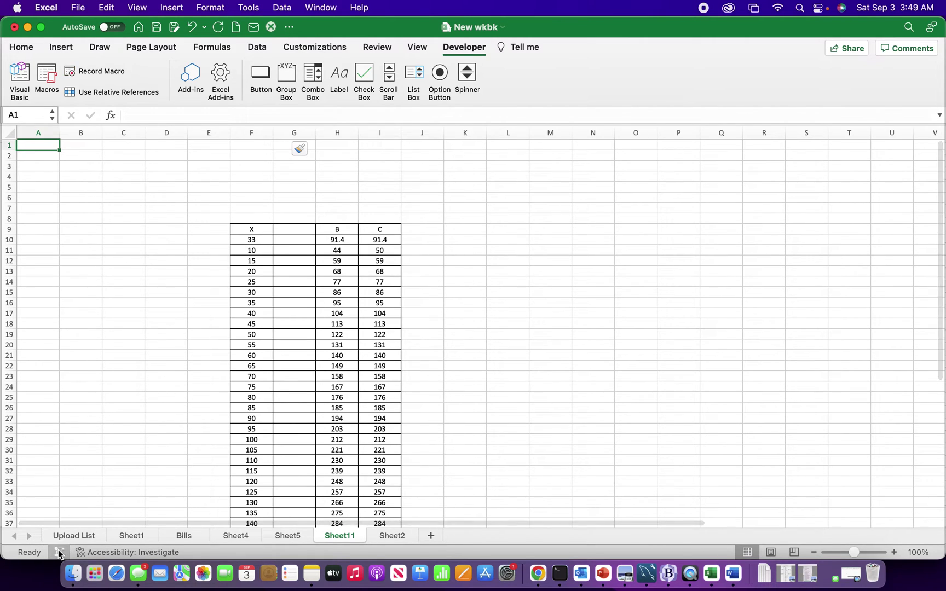
Select cell C13 and open the Excel application menu
left_click(134, 272)
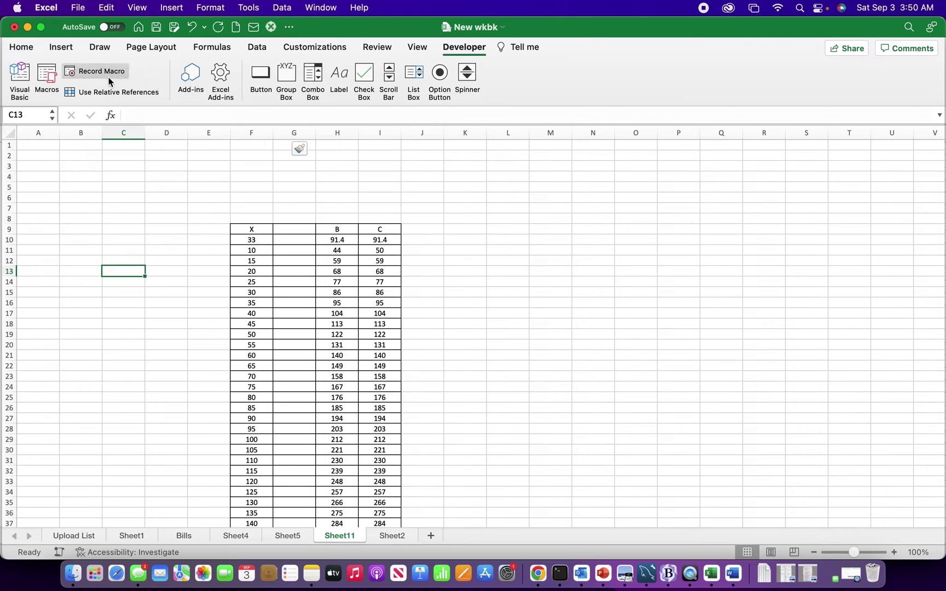
left_click(48, 9)
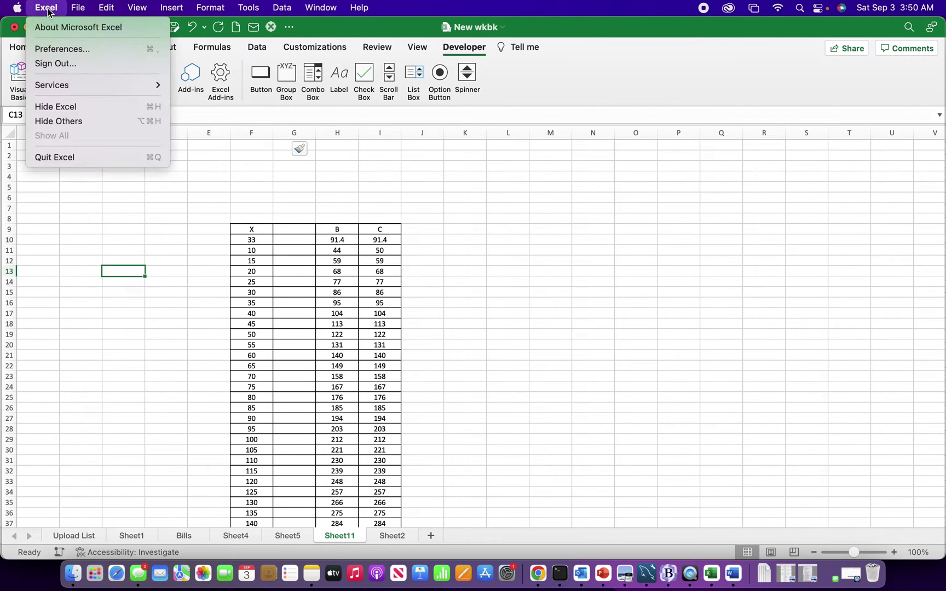
Turn on the Developer tab under Ribbon & Toolbar preferences and save the setting
left_click(84, 51)
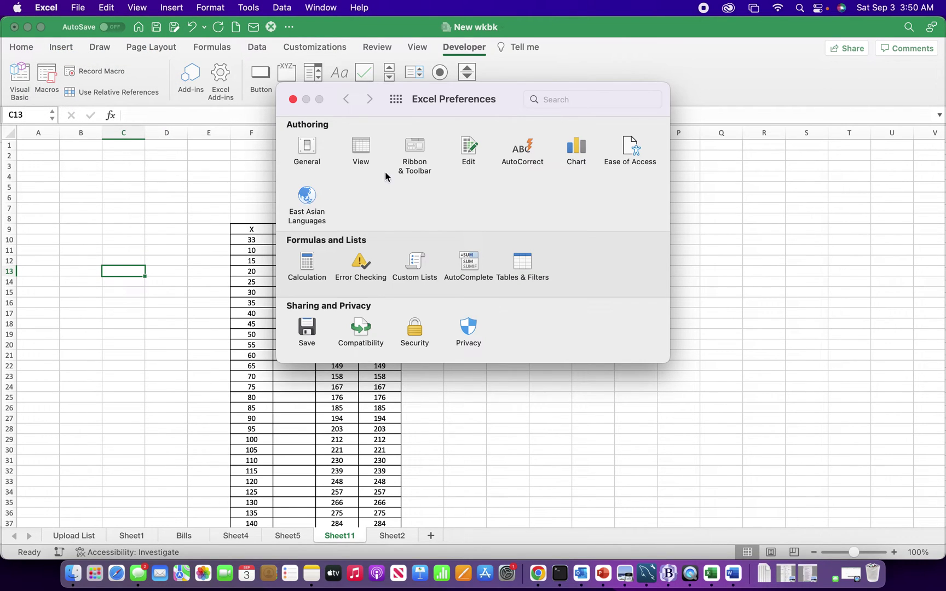
left_click(420, 147)
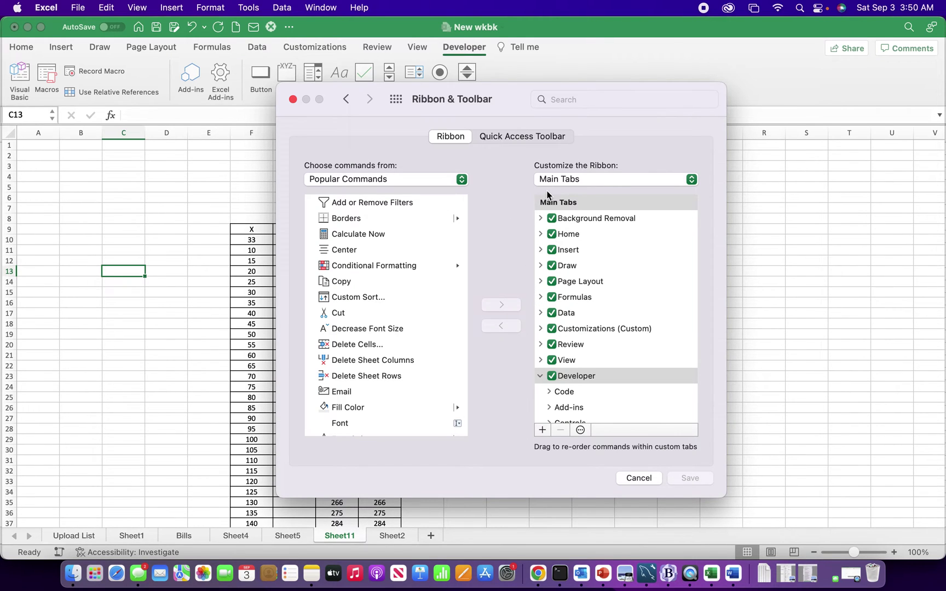
left_click(552, 376)
left_click(689, 478)
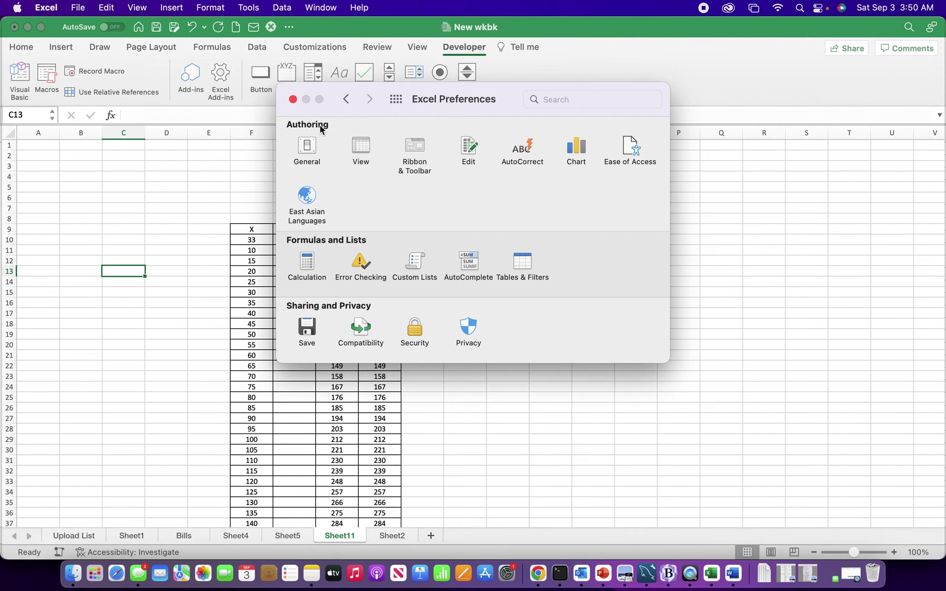
left_click(294, 100)
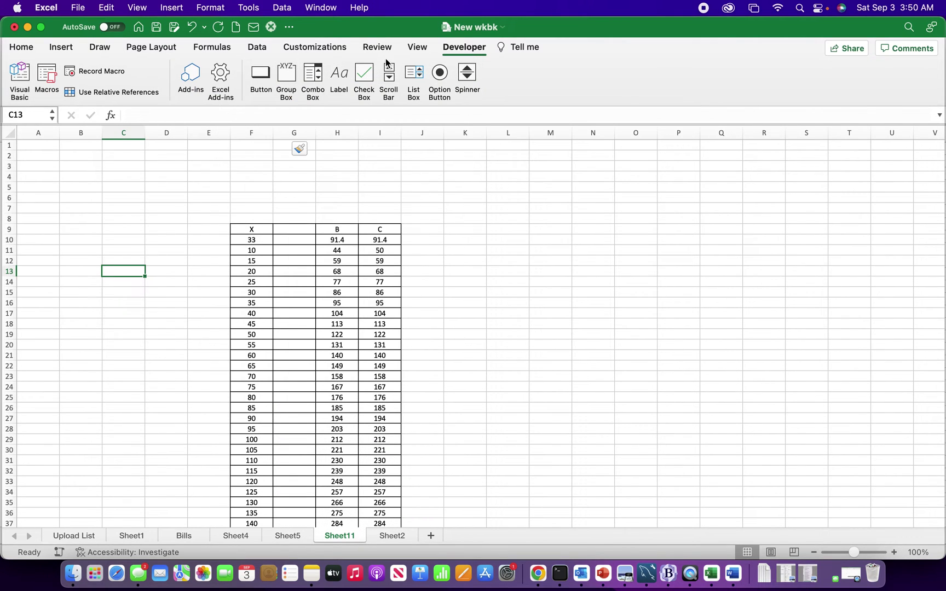
Draw a form button around cell B3 and assign it the insertcolumn macro
left_click(274, 83)
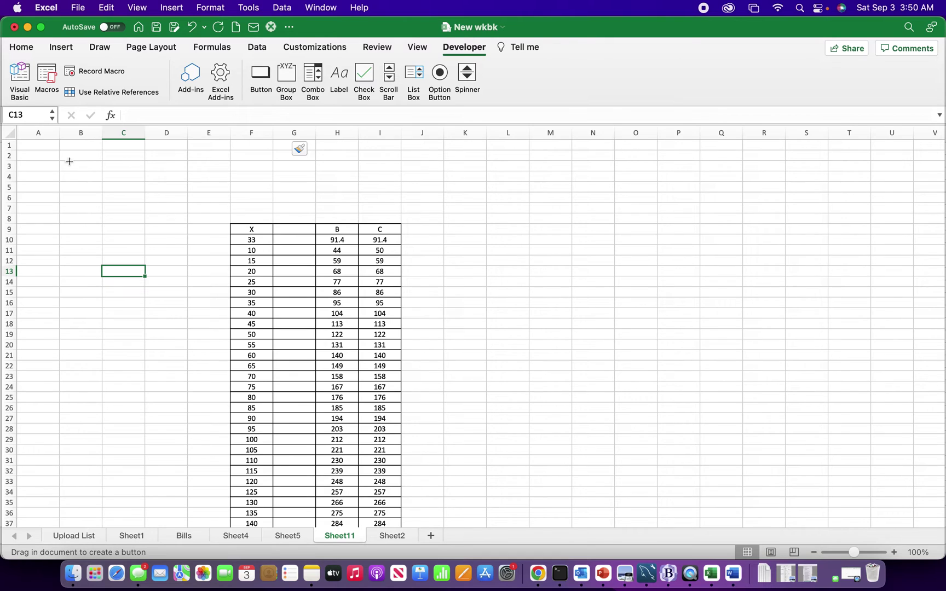
left_click_drag(55, 158, 118, 179)
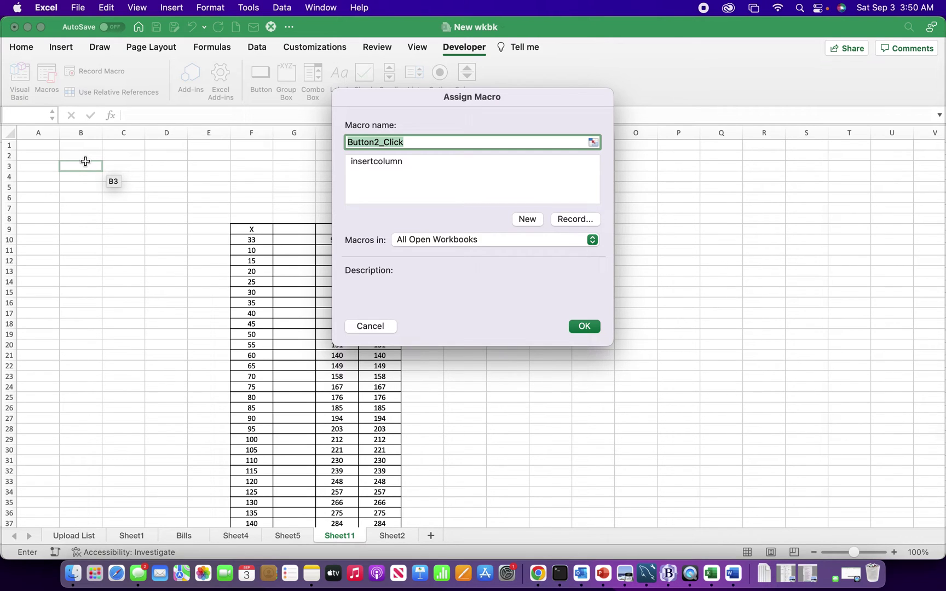
left_click(374, 161)
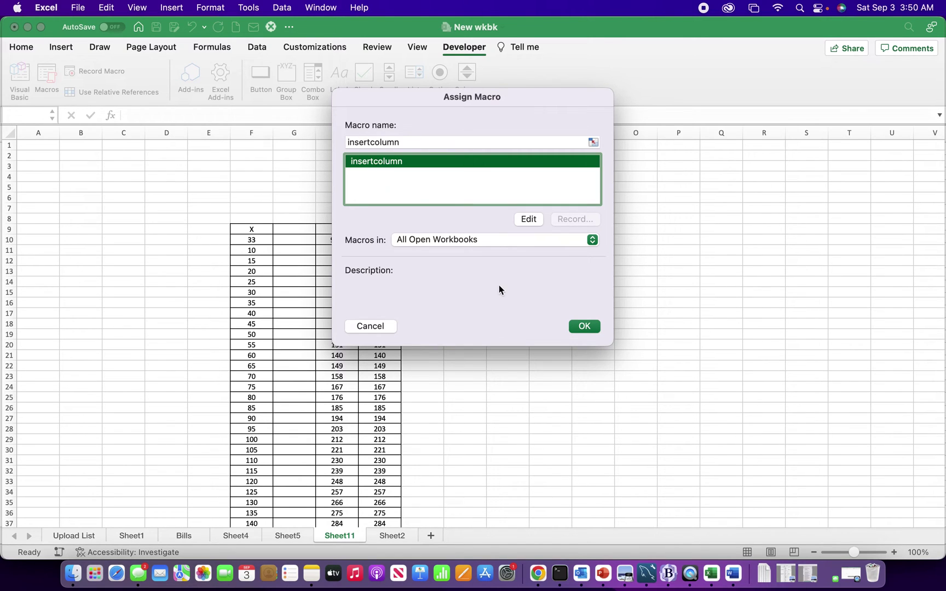
left_click(584, 327)
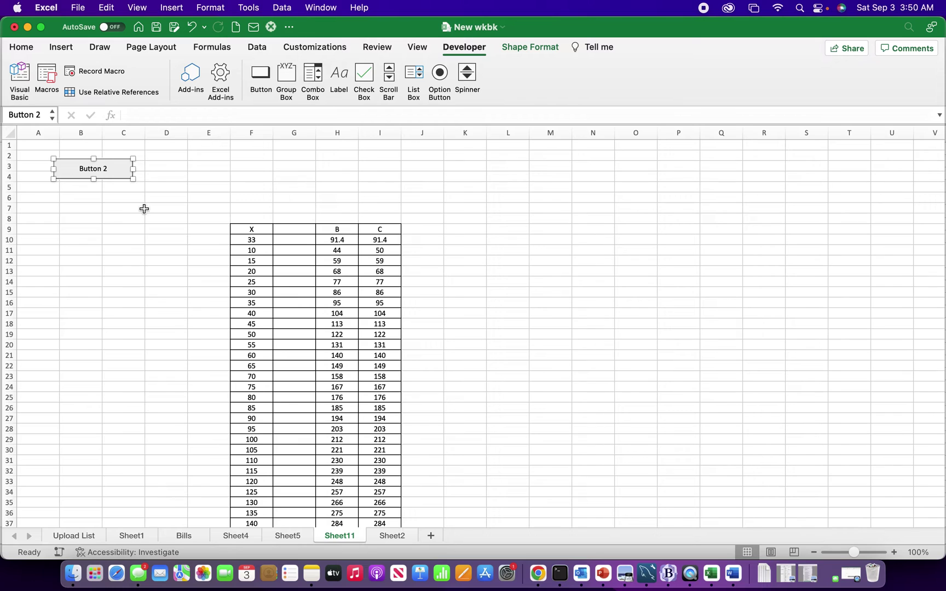
Run Button 2 four times to add blank columns, then select columns G through K
left_click(87, 213)
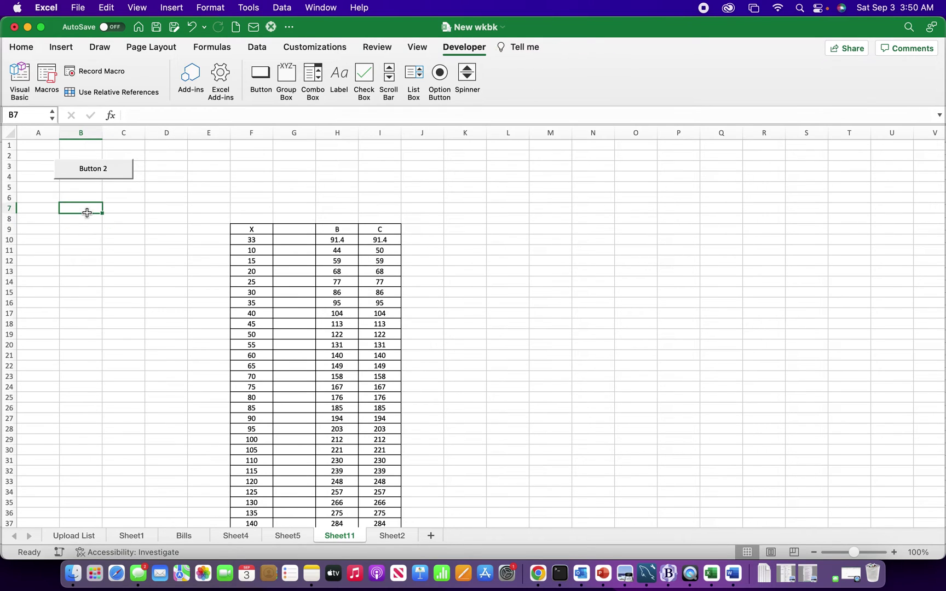
left_click(90, 177)
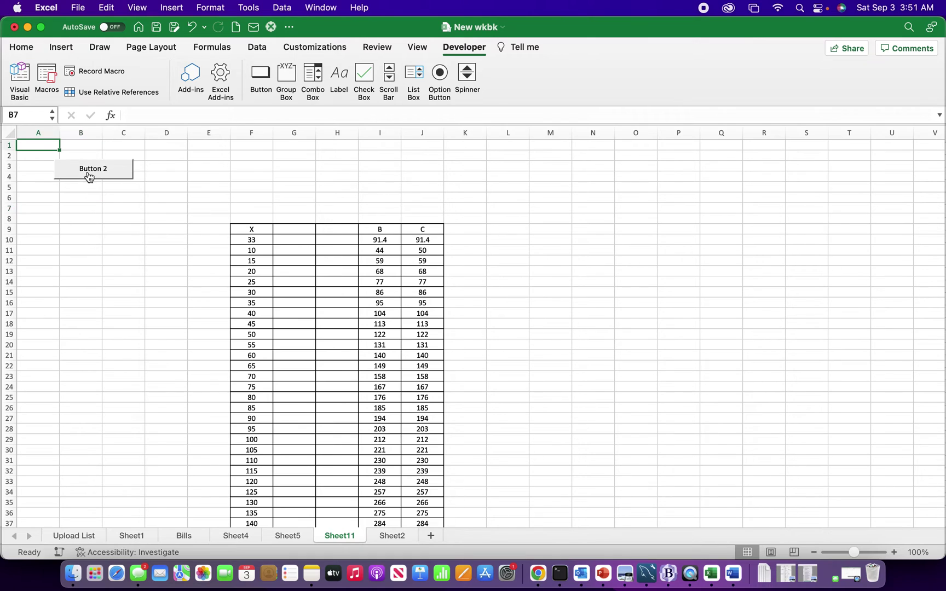
left_click(90, 177)
left_click(89, 177)
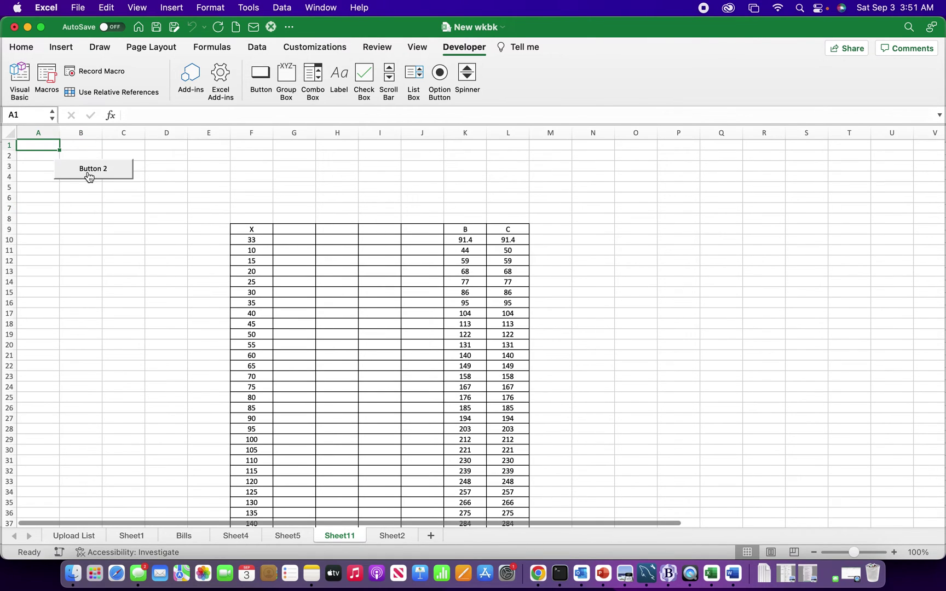
left_click(89, 177)
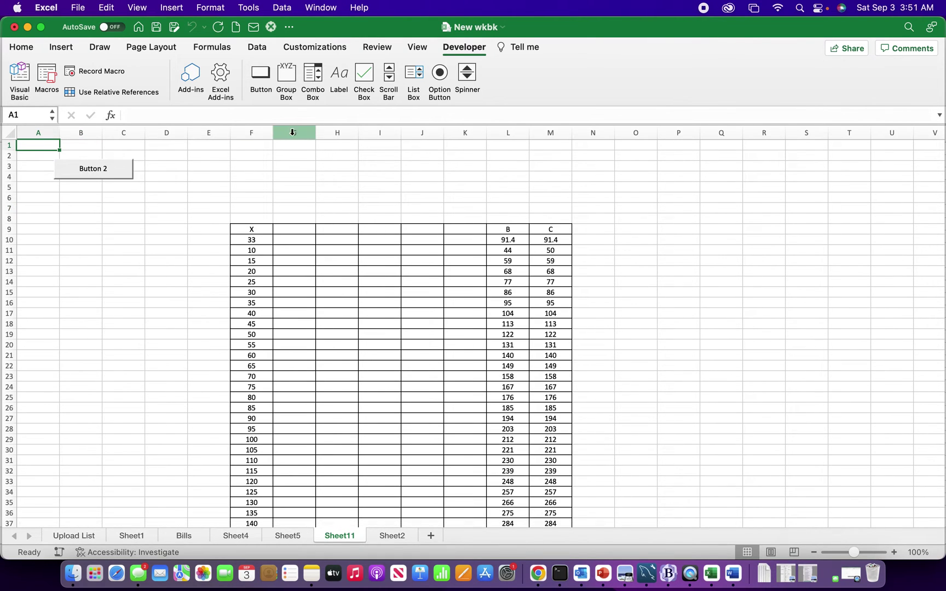
left_click_drag(294, 133, 461, 133)
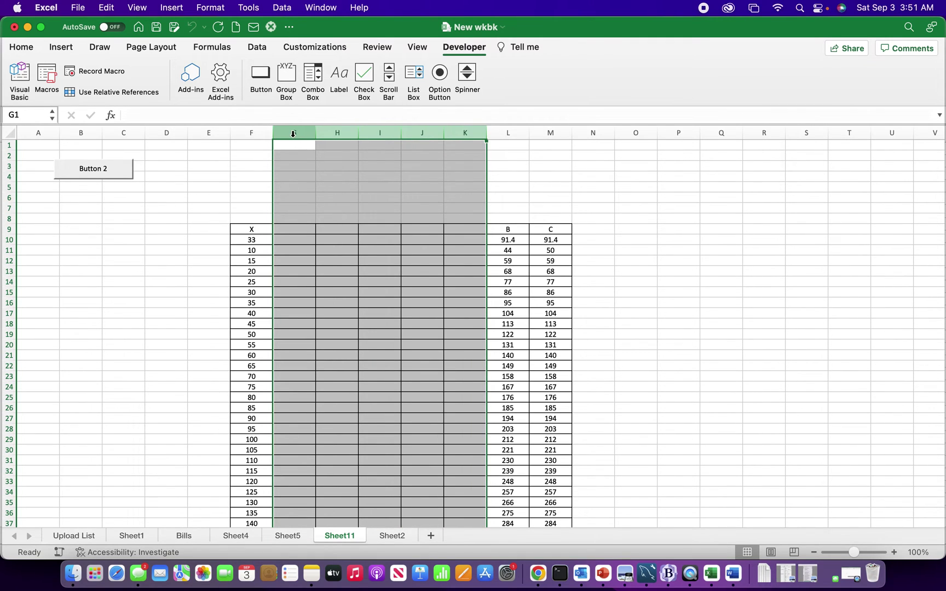
Delete the selected empty columns G through K
right_click(293, 133)
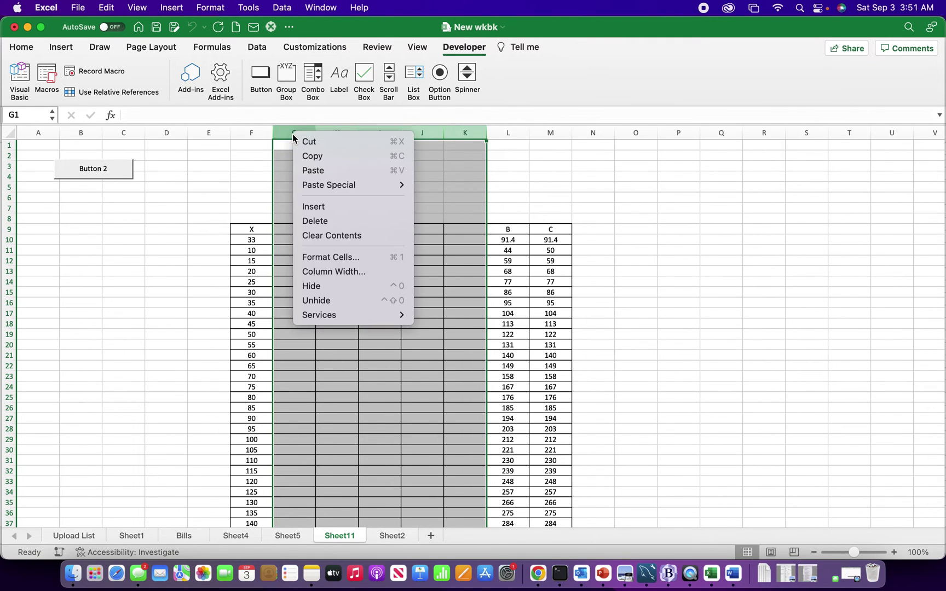
left_click(322, 222)
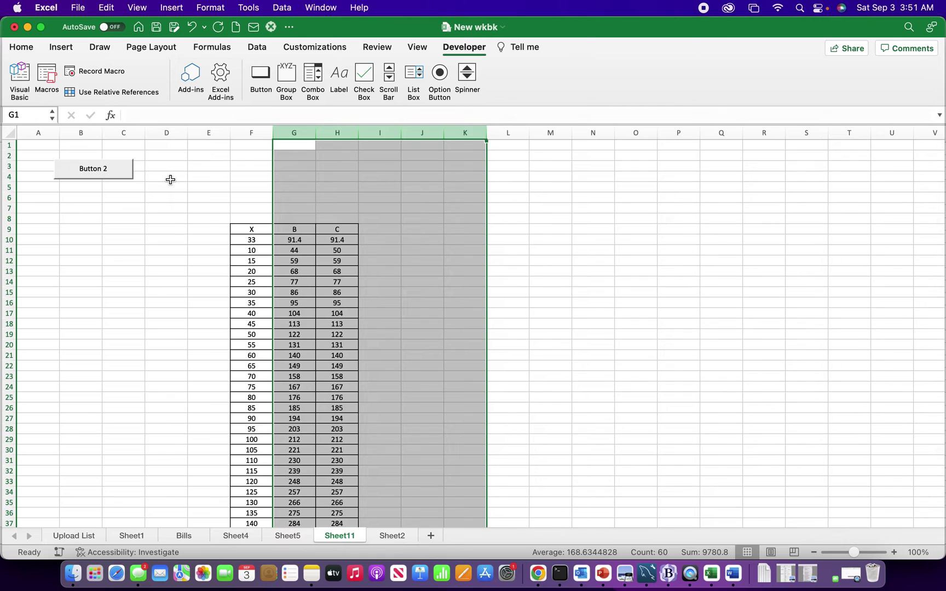
Draw a blue rectangle shape on the sheet near cell B10
left_click(61, 47)
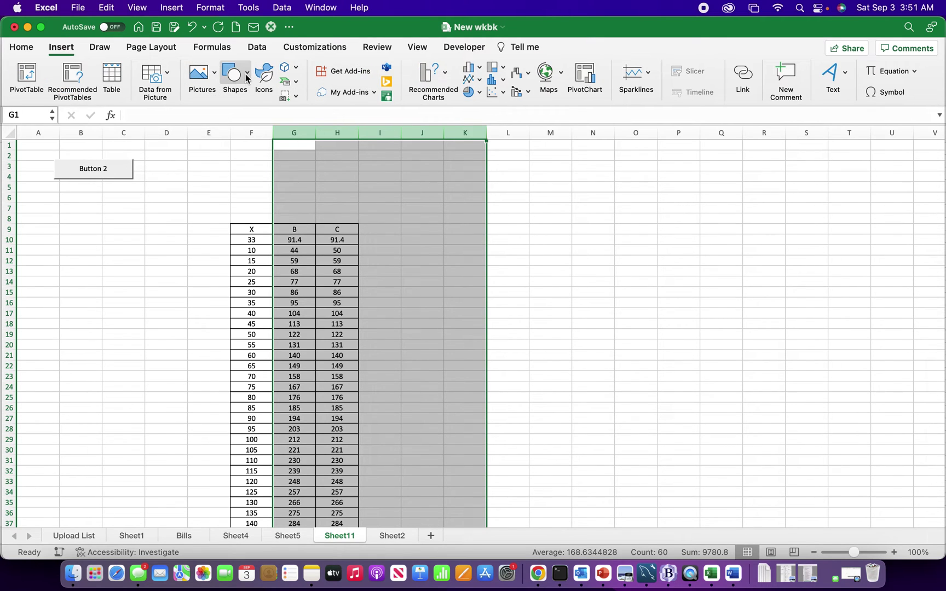
left_click(247, 76)
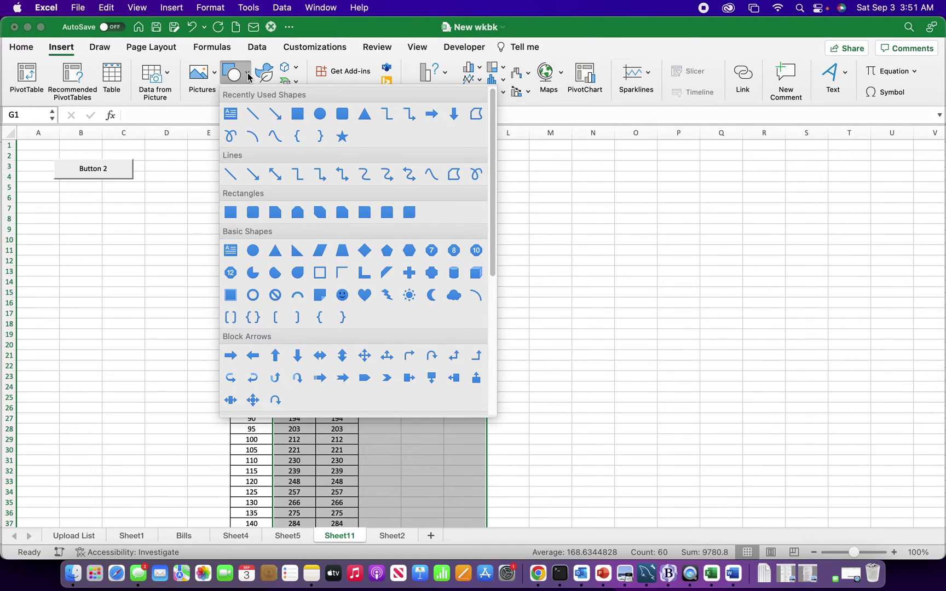
left_click(247, 80)
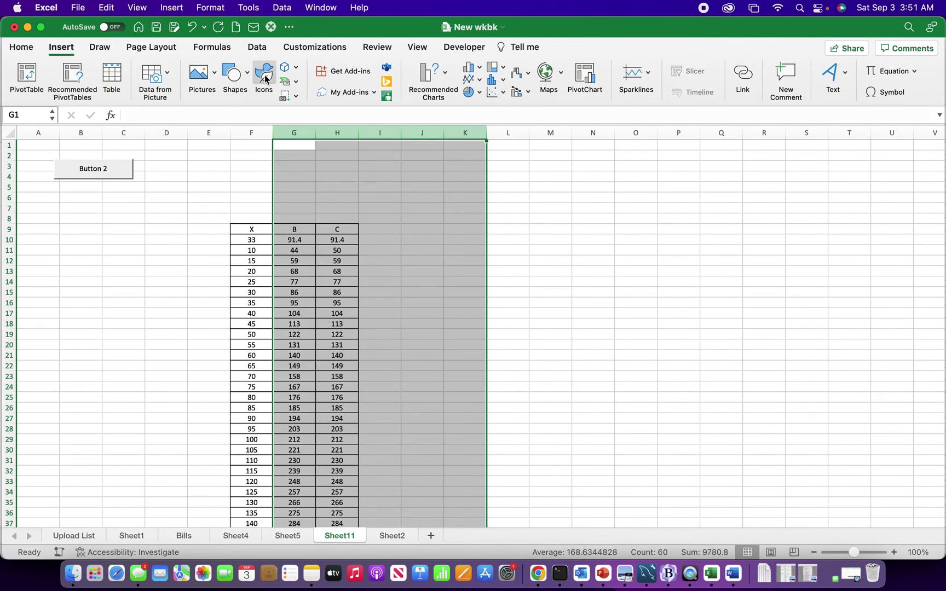
left_click(247, 77)
left_click(235, 209)
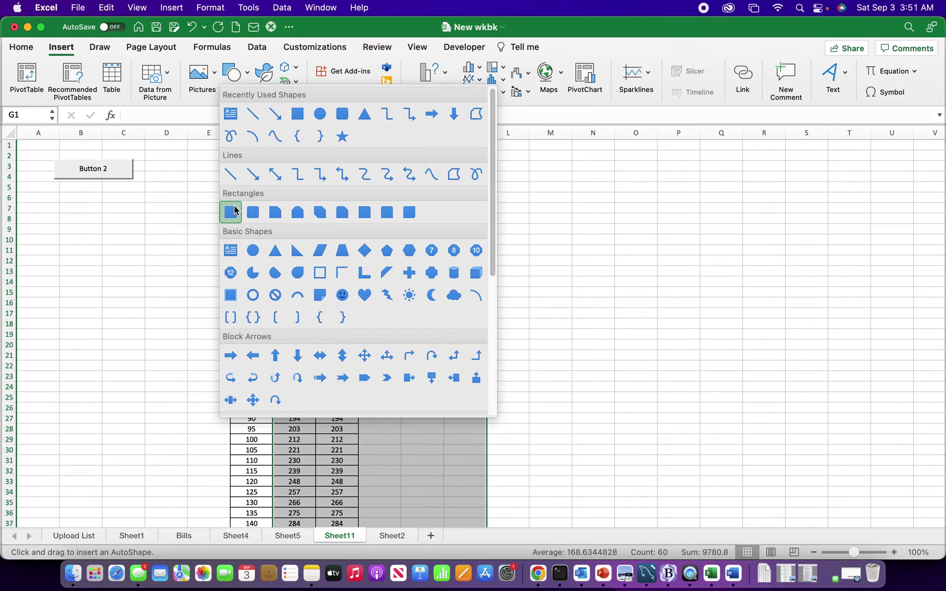
left_click_drag(84, 225, 132, 272)
left_click(153, 198)
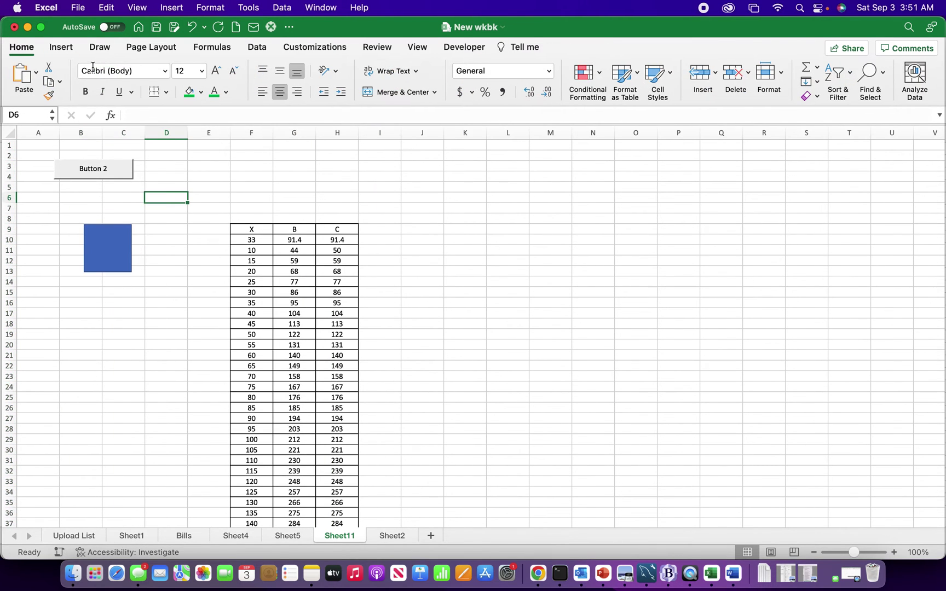
Draw a second rectangle over cells B16:C19
left_click(60, 47)
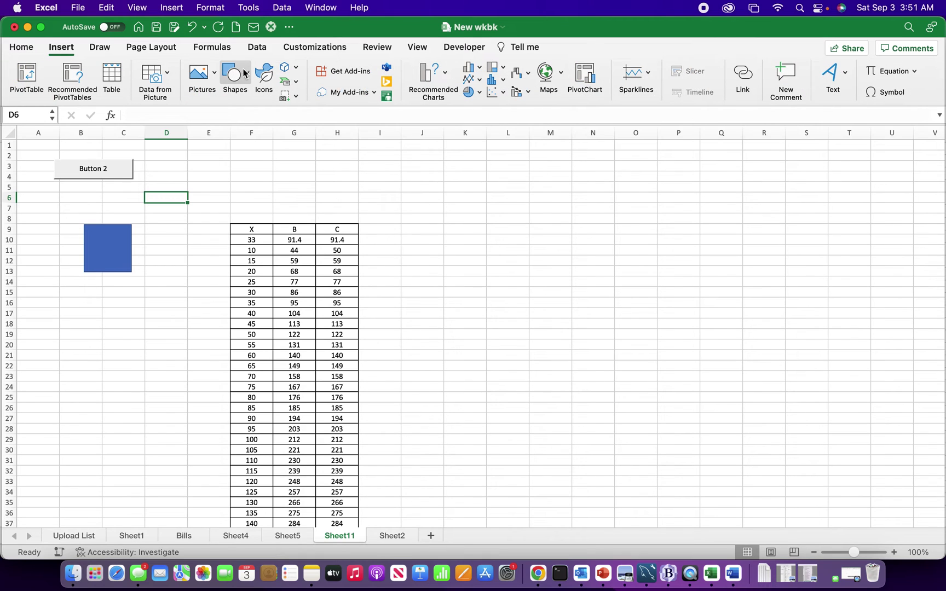
left_click(244, 73)
left_click(234, 215)
left_click(87, 299)
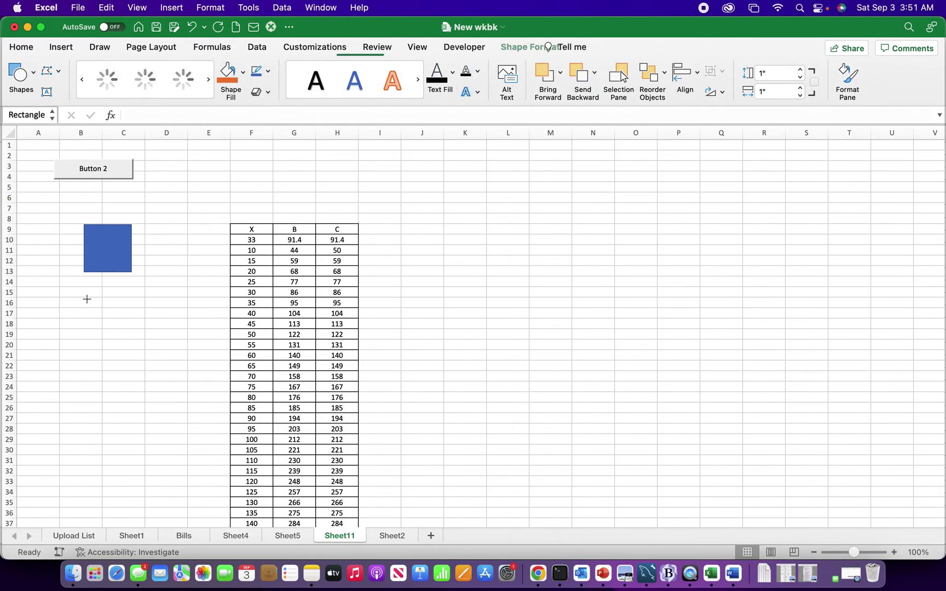
left_click_drag(87, 300, 140, 328)
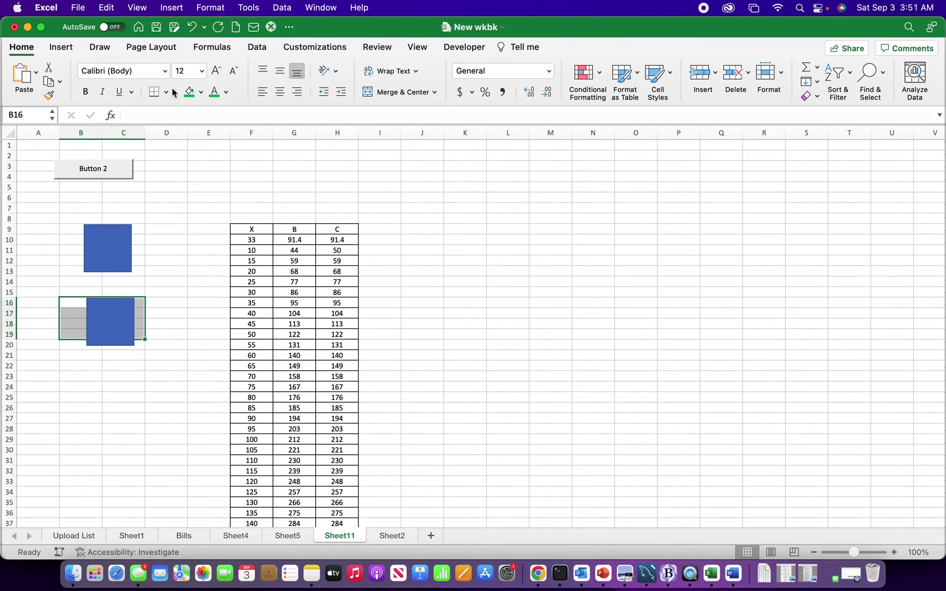
left_click(61, 47)
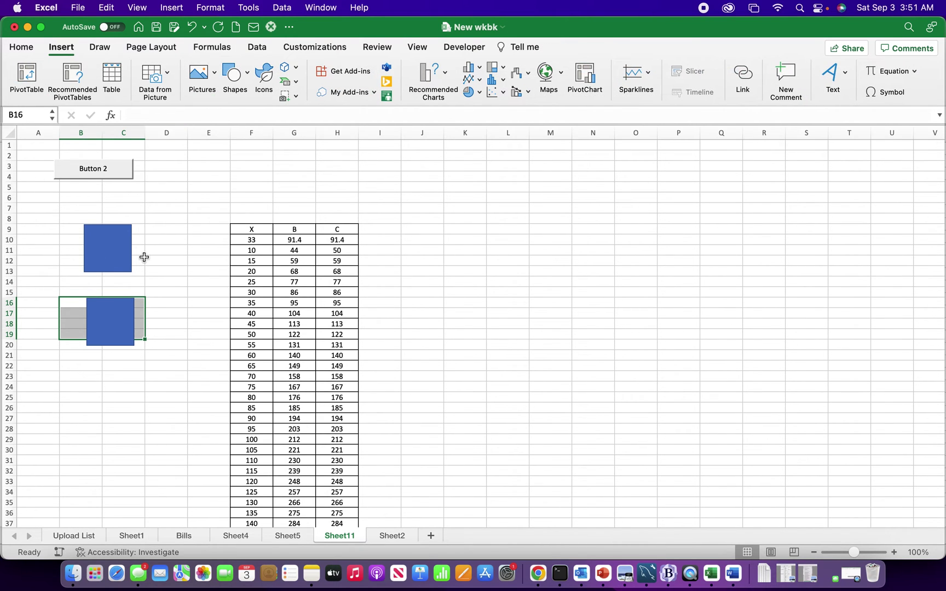
Delete the lower rectangle and move the remaining one just below Button 2
left_click(159, 272)
left_click(112, 323)
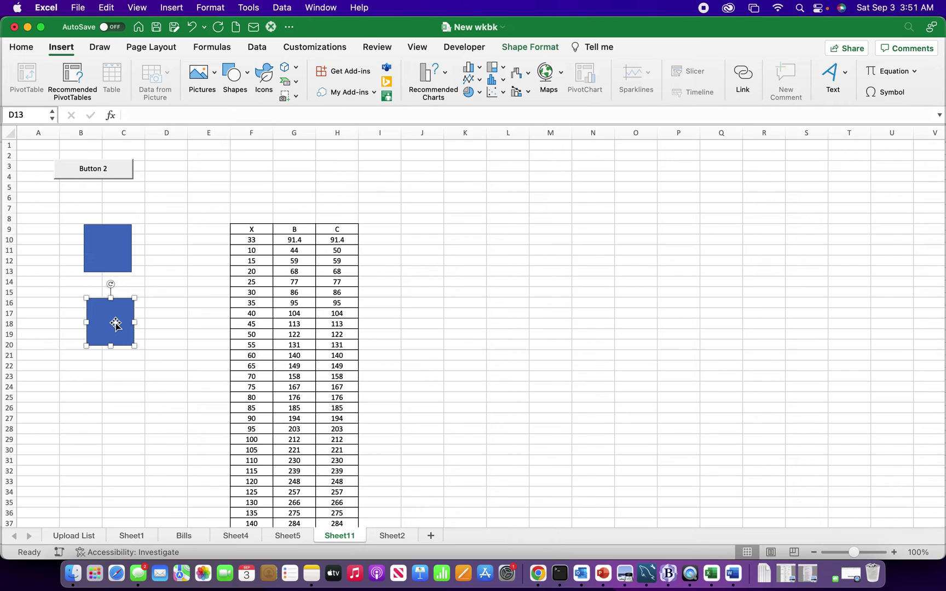
key("BackSpace")
left_click(99, 235)
mouse_move(99, 236)
left_mouse_down()
mouse_move(72, 197)
mouse_move(139, 211)
mouse_move(94, 230)
mouse_move(97, 218)
left_mouse_up()
left_click(96, 259)
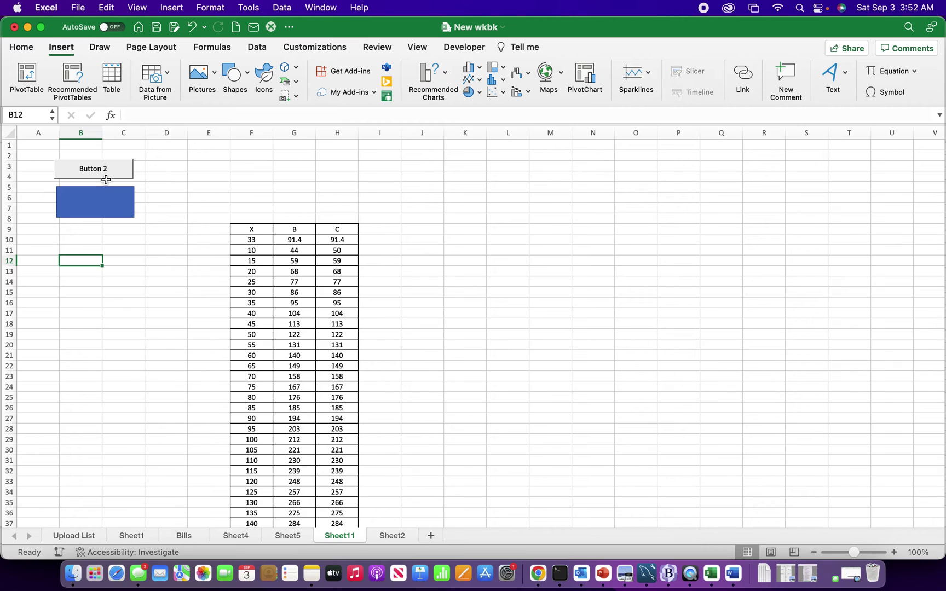
Assign the insertcolumn macro to the blue rectangle through its Assign Macro option
right_click(104, 173)
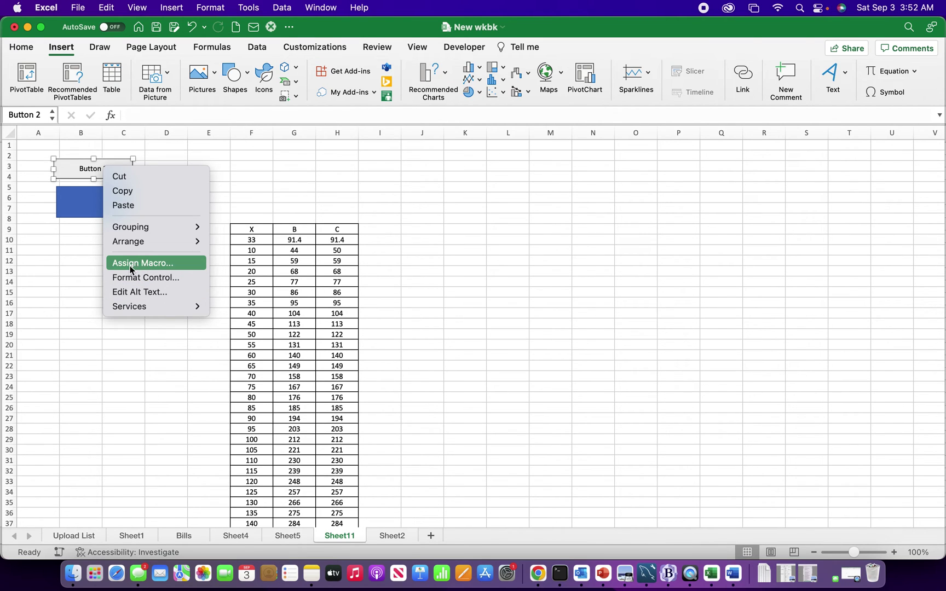
left_click(73, 251)
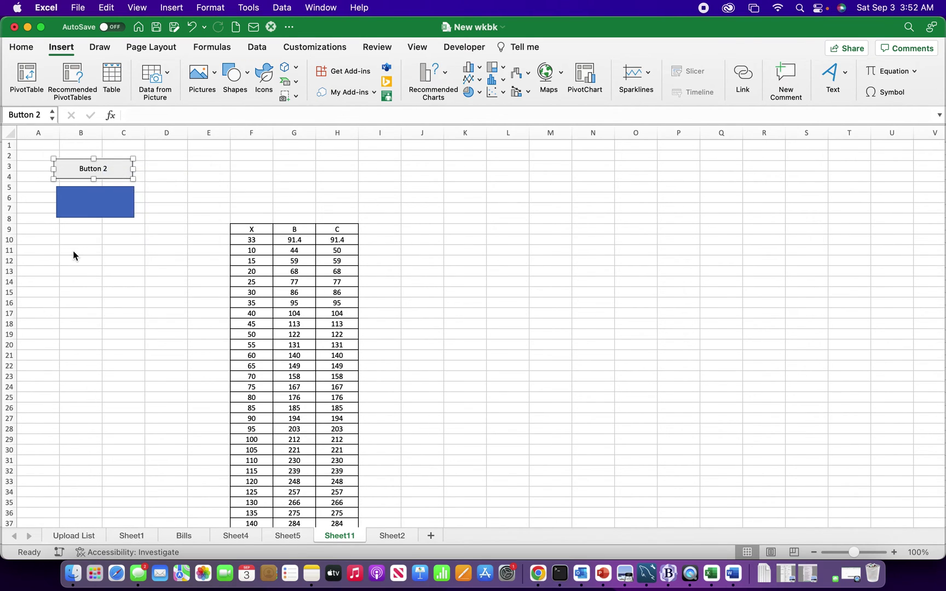
right_click(87, 210)
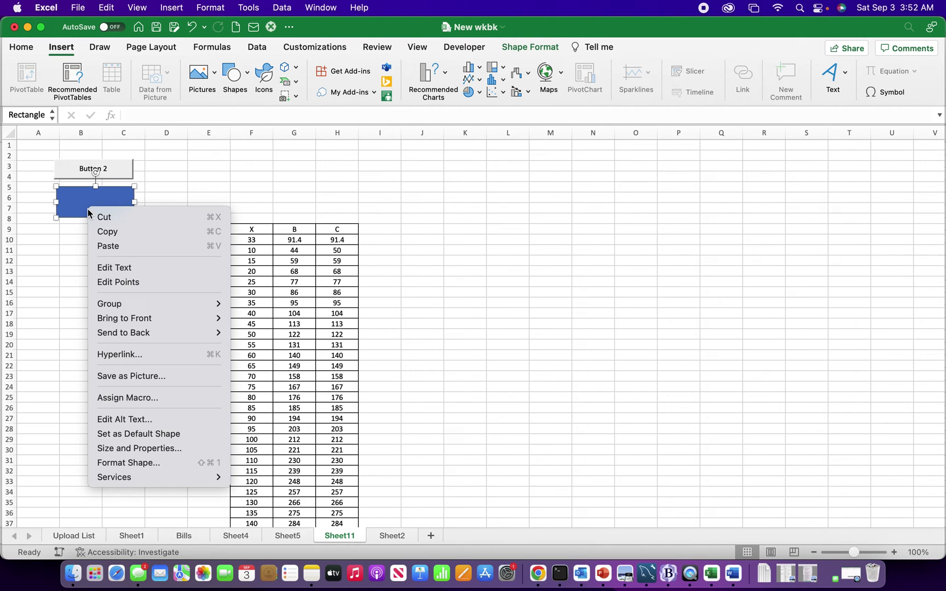
left_click(113, 399)
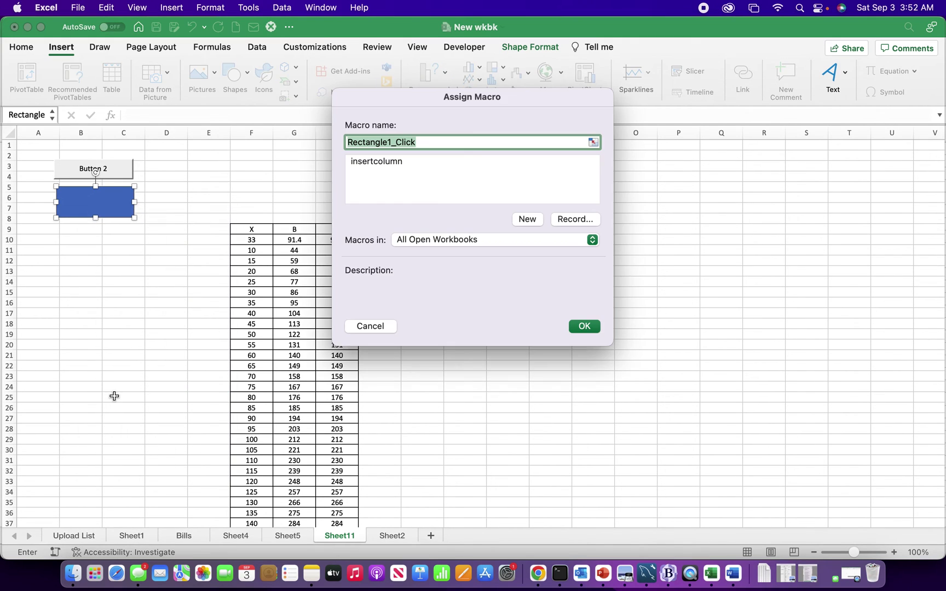
left_click(364, 163)
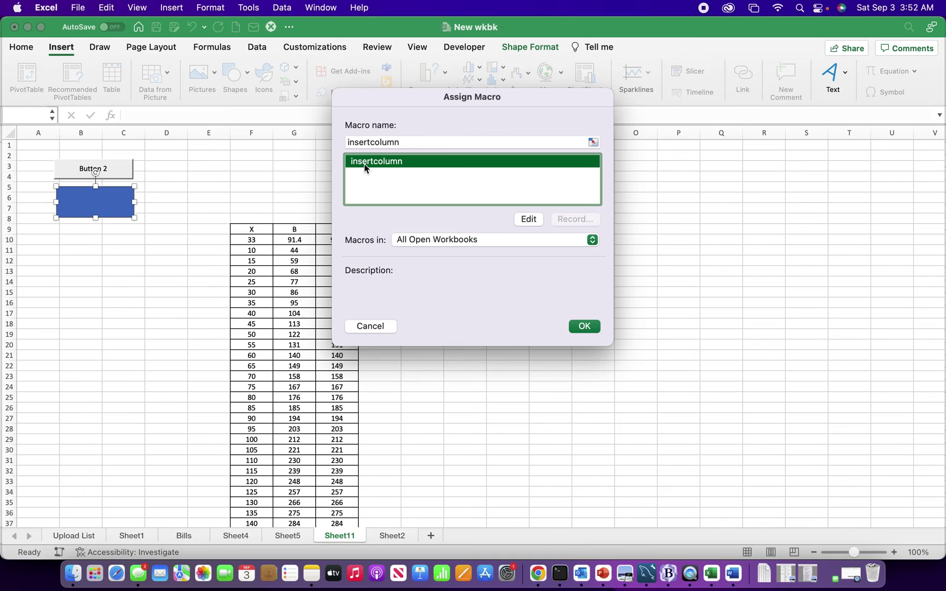
left_click(582, 326)
left_click(153, 270)
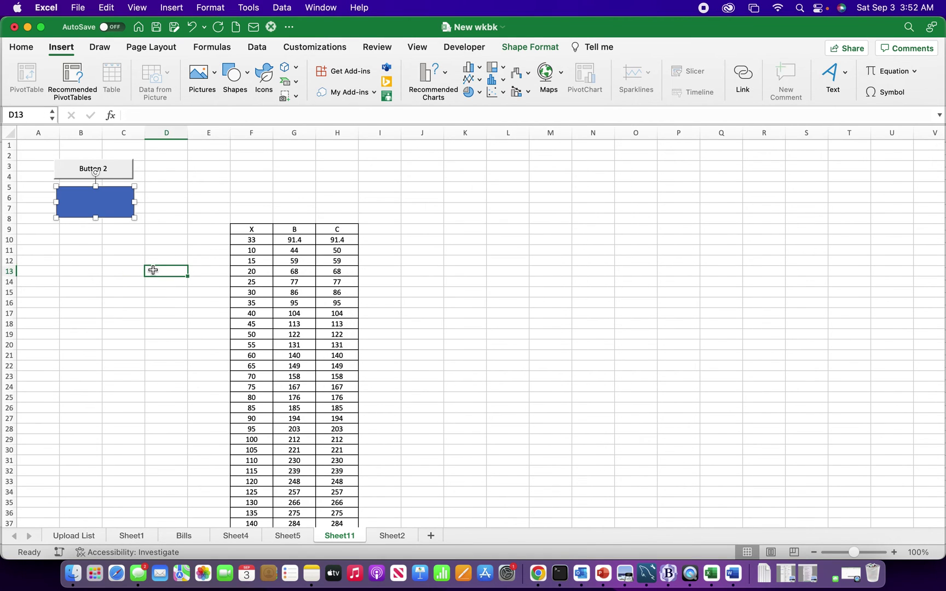
Run the insertcolumn macro twice from the blue rectangle, then label the rectangle 'Insert Column'
left_click(97, 207)
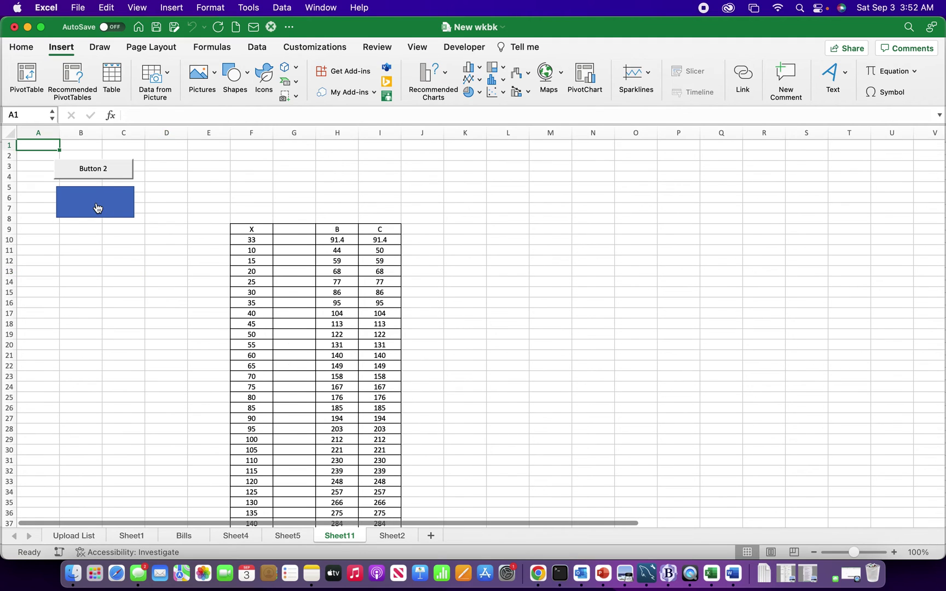
left_click(87, 261)
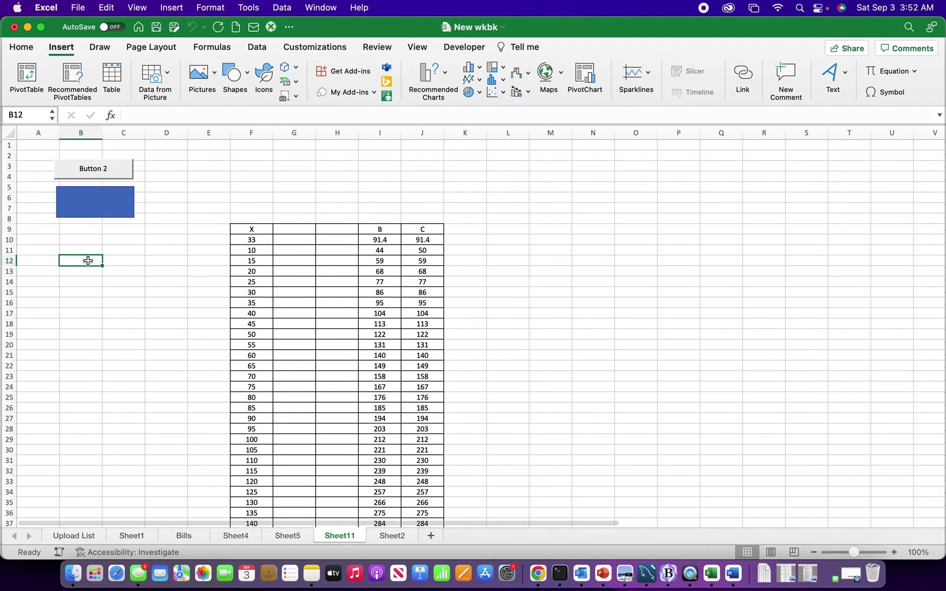
right_click(86, 208)
mouse_move(114, 312)
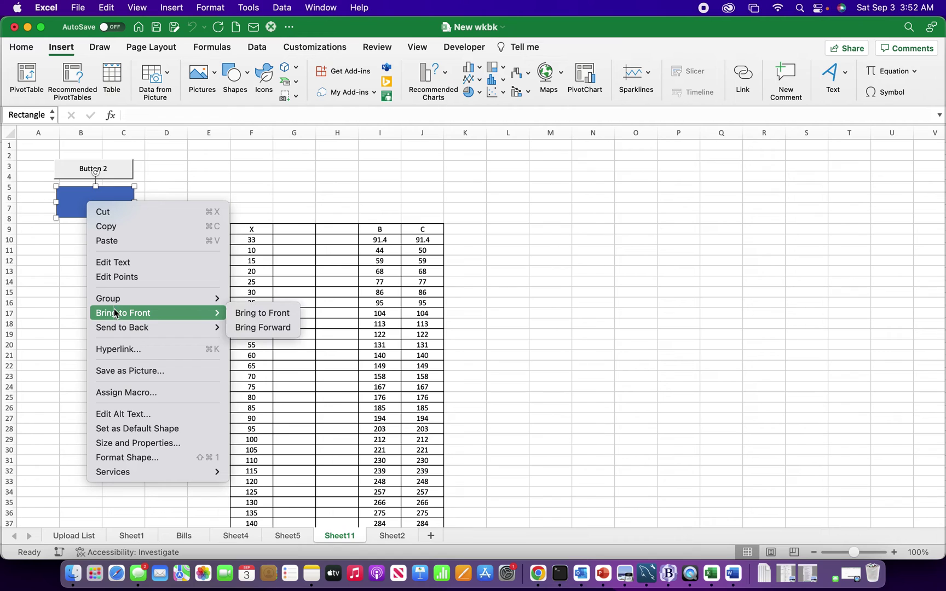
left_click(67, 284)
left_click(94, 192)
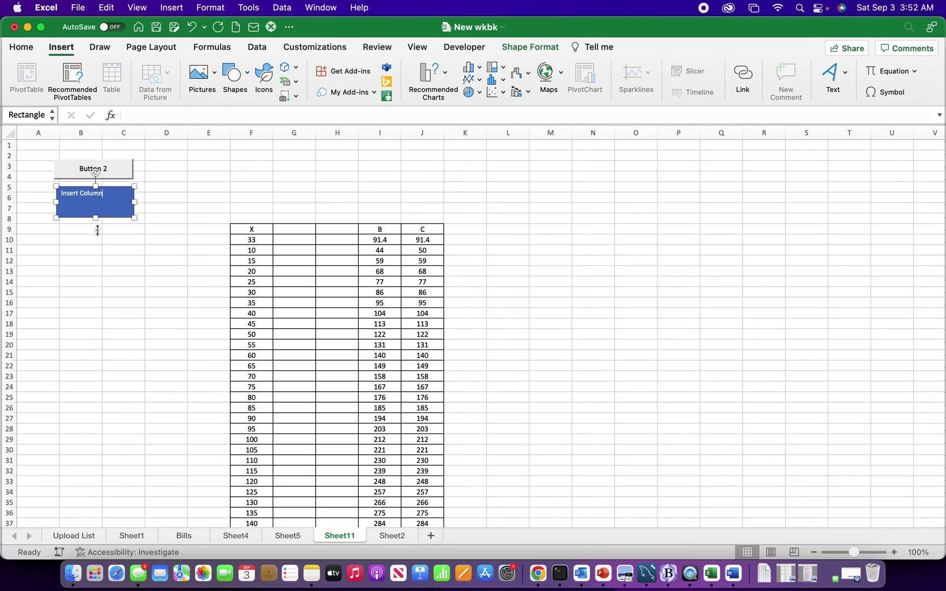
left_click(109, 292)
Insert two more blank columns with the rectangle and rename Button 2 to 'Insert Column'
left_click(88, 203)
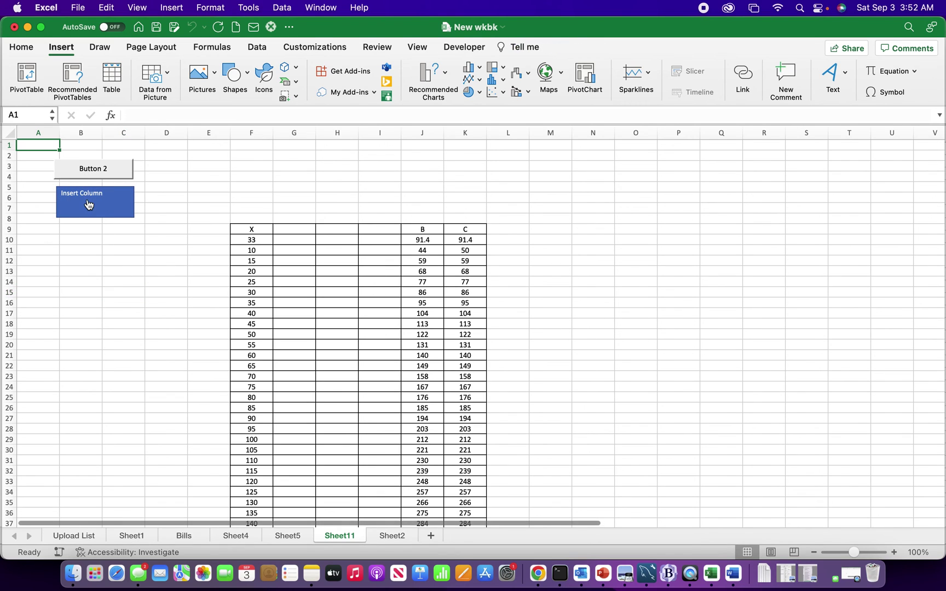
left_click(81, 201)
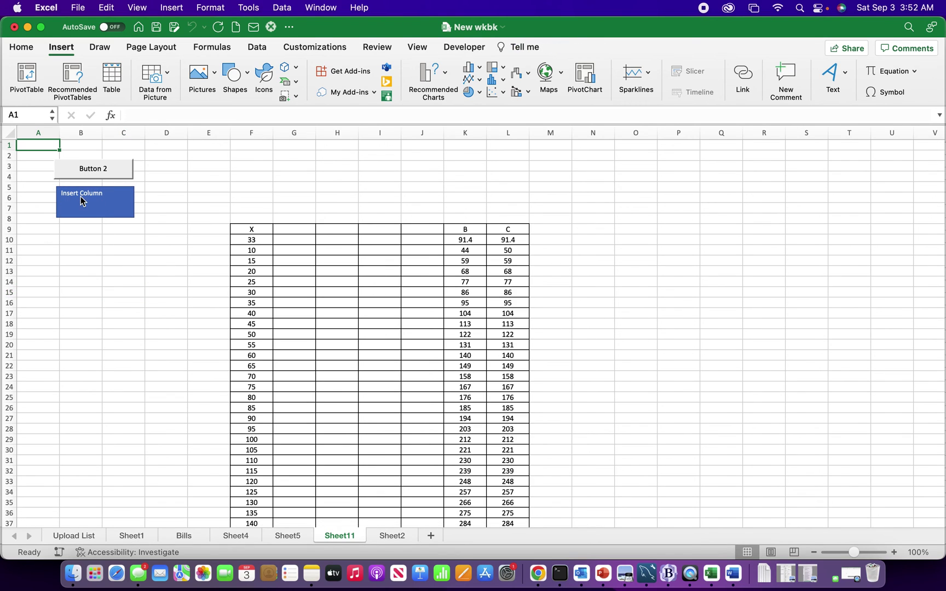
right_click(96, 171)
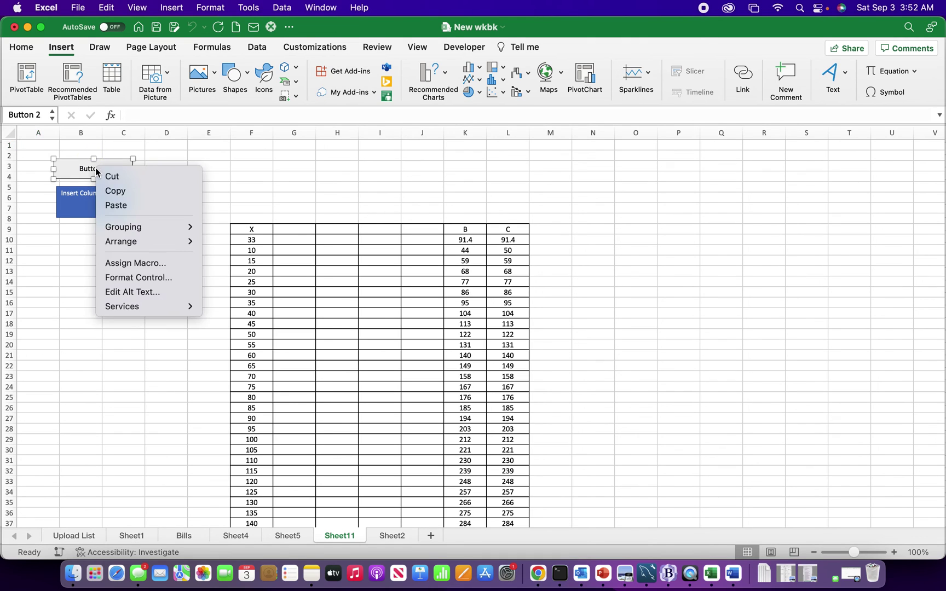
key("Escape")
left_click(107, 169)
left_click(107, 168)
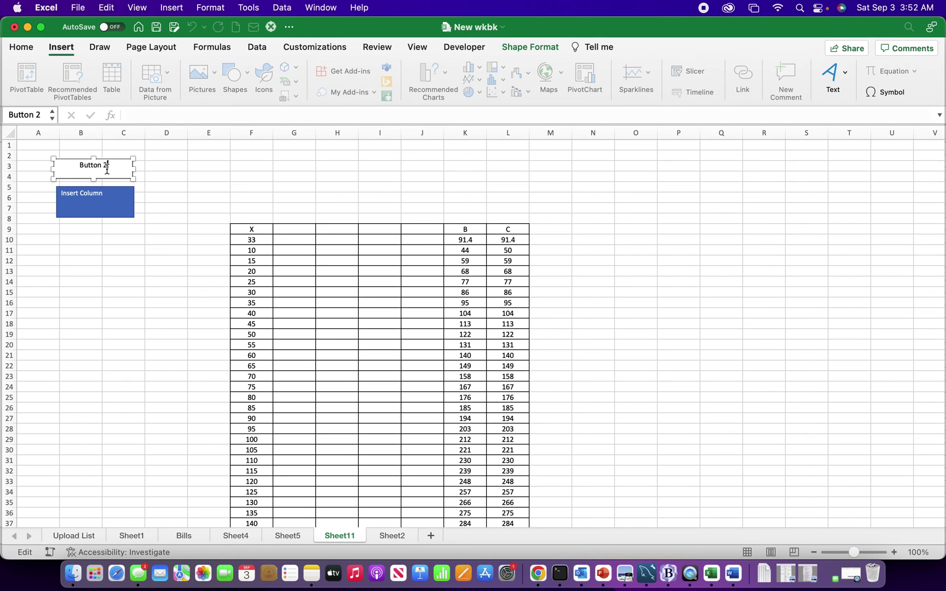
key("BackSpace")
key("BackSpace")
key("BackSpace")
key("BackSpace")
type("nser")
type("ert Colum")
type("n")
left_click(139, 285)
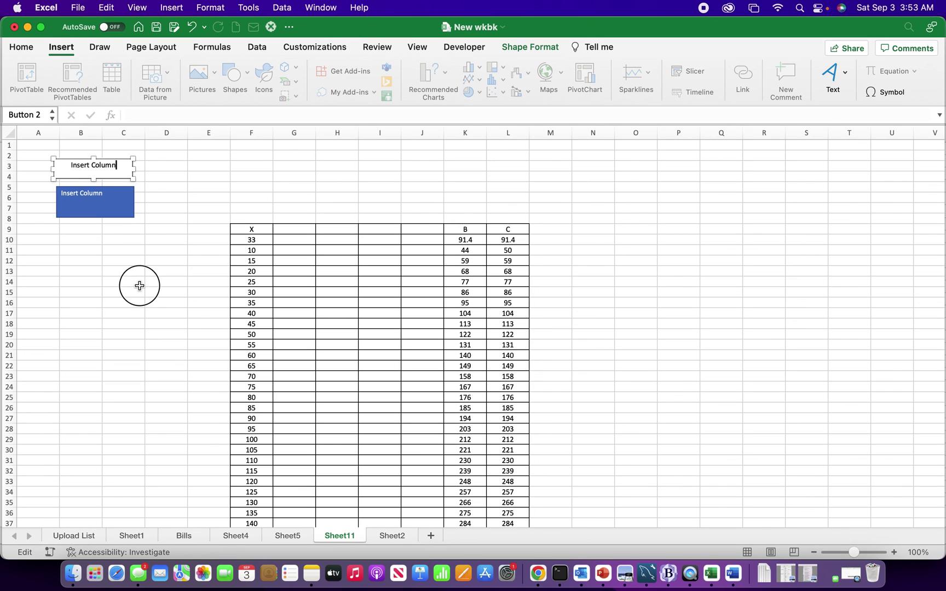
left_click(151, 261)
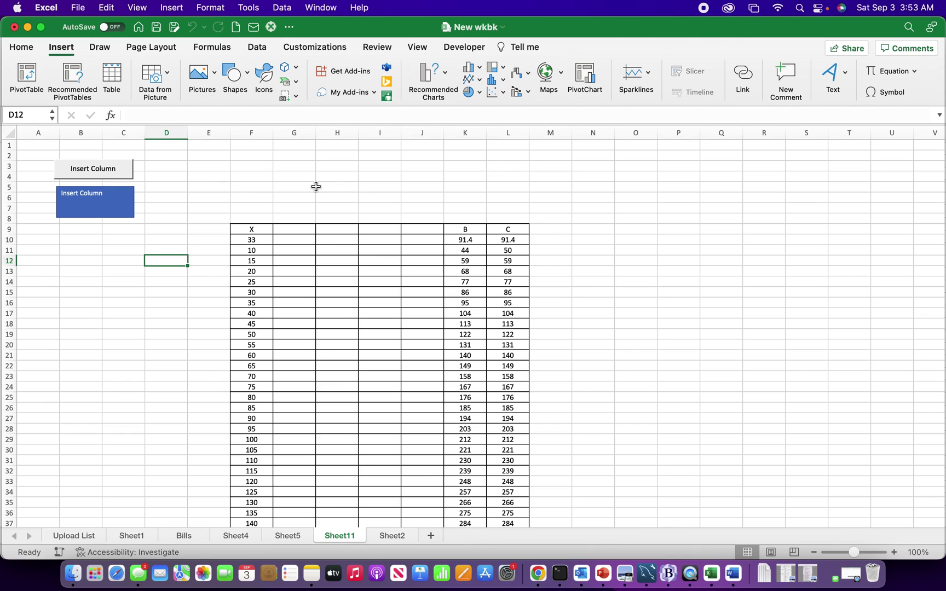
Insert one column from the blue shape and one from the Insert Column button
left_click(106, 202)
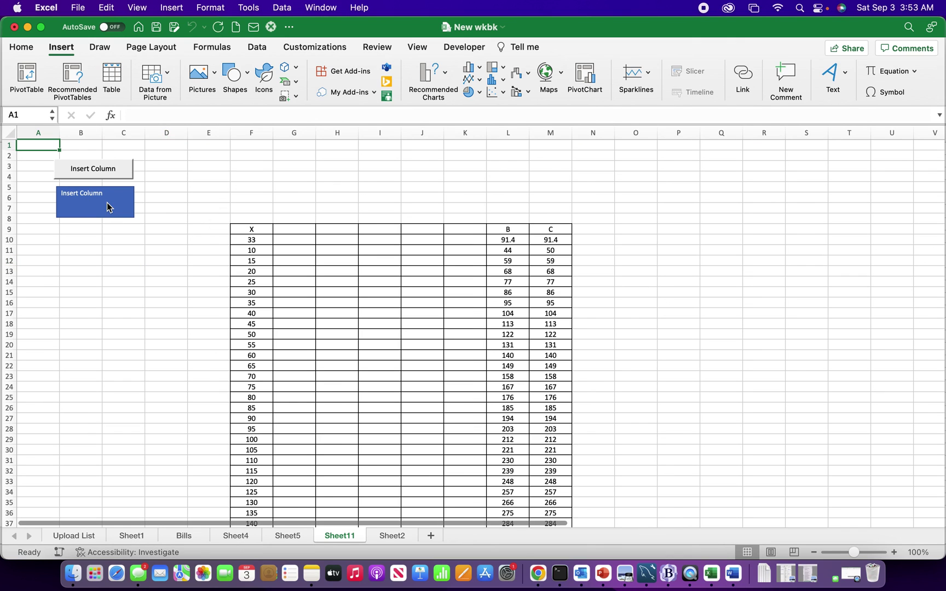
left_click(92, 170)
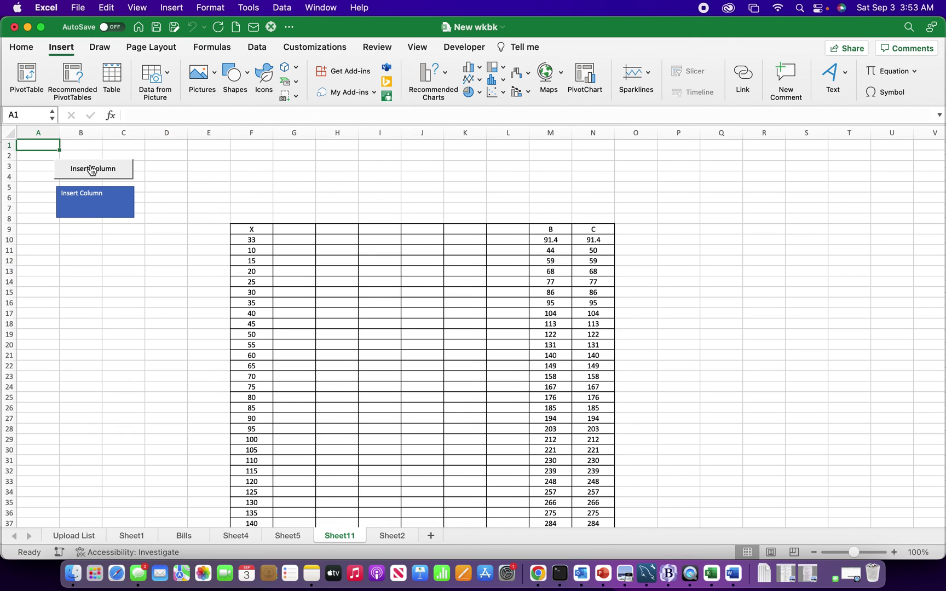